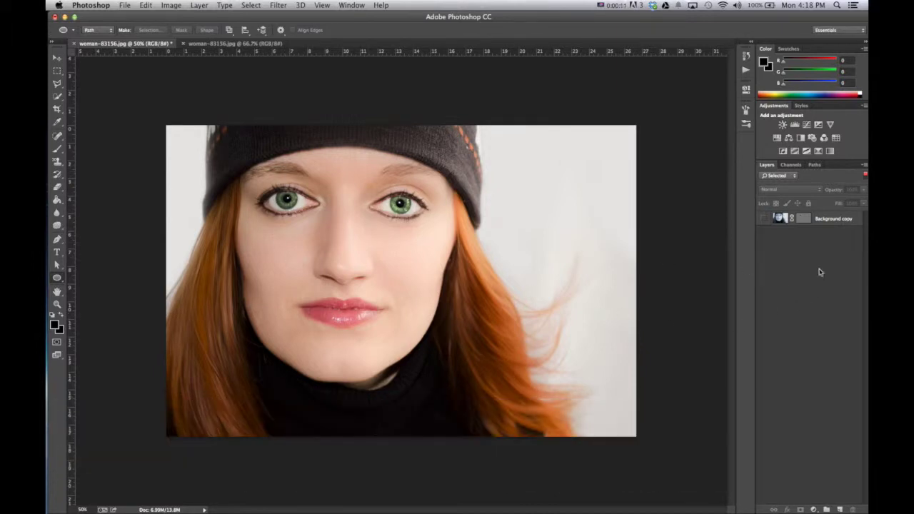
Step: Preview the masked blue-iris copy, then revert History to the original Background-only portrait
left_click(763, 218)
left_click(814, 218)
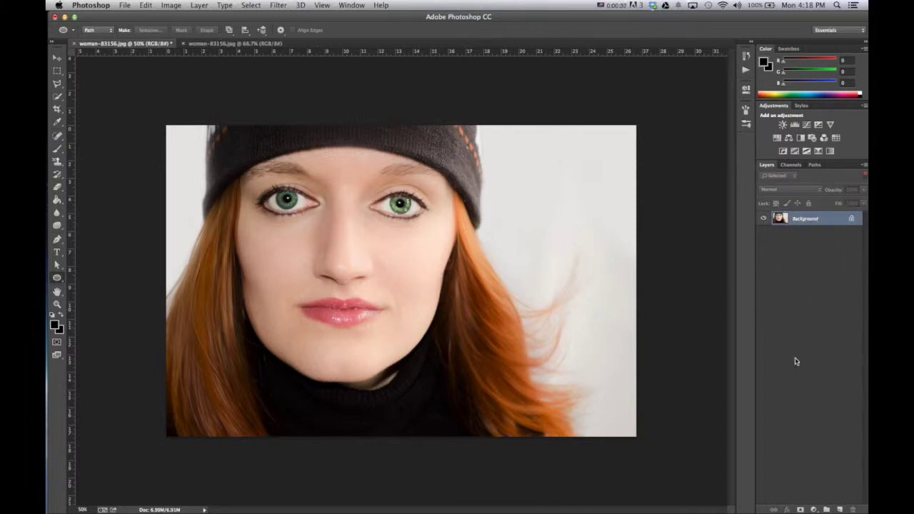
Step: Duplicate the Background layer as 'Background copy' and make that copy the active layer
right_click(814, 222)
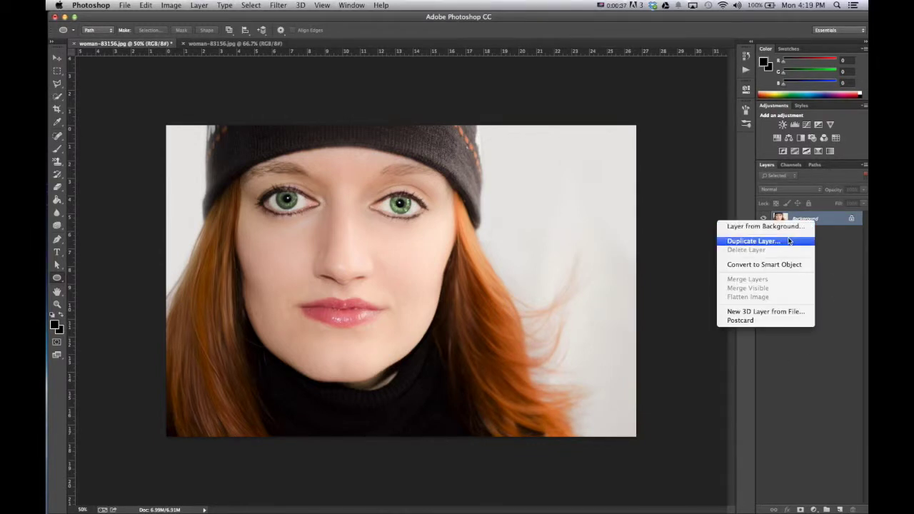
left_click(785, 241)
left_click(458, 144)
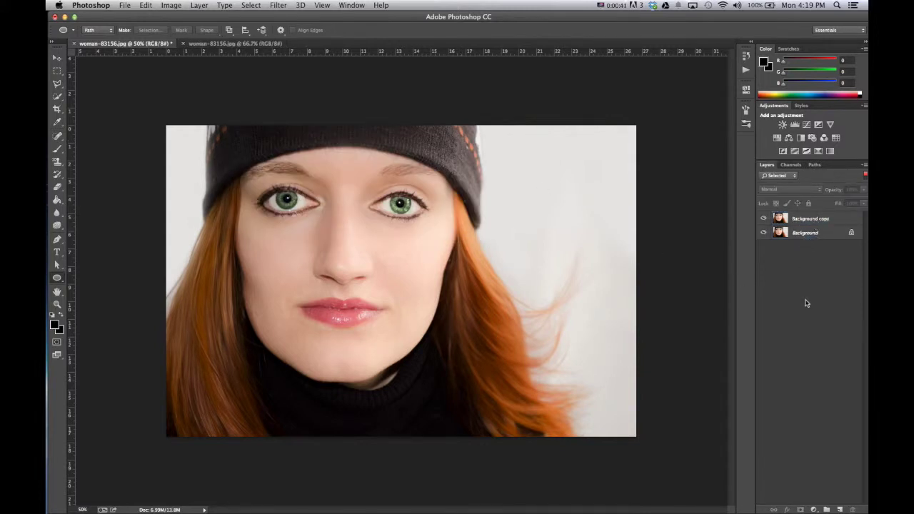
left_click(807, 220)
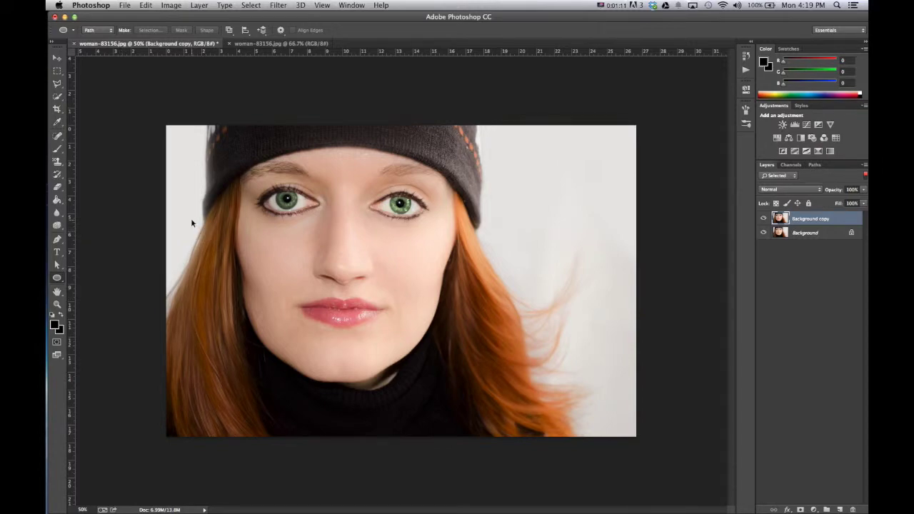
key("super+equal")
key("super+equal")
key("super+equal")
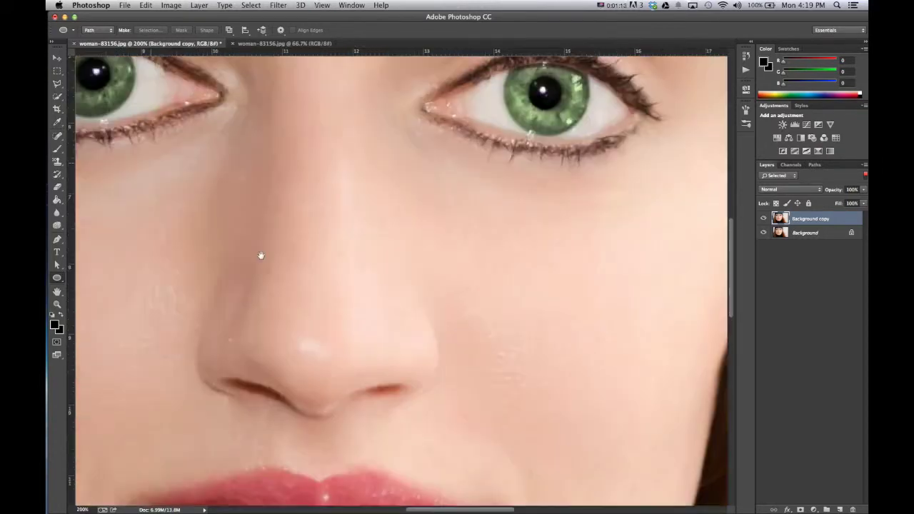
Step: Bring the left eye into view and draw a trial pink ellipse shape over it
left_click_drag(261, 255, 482, 424)
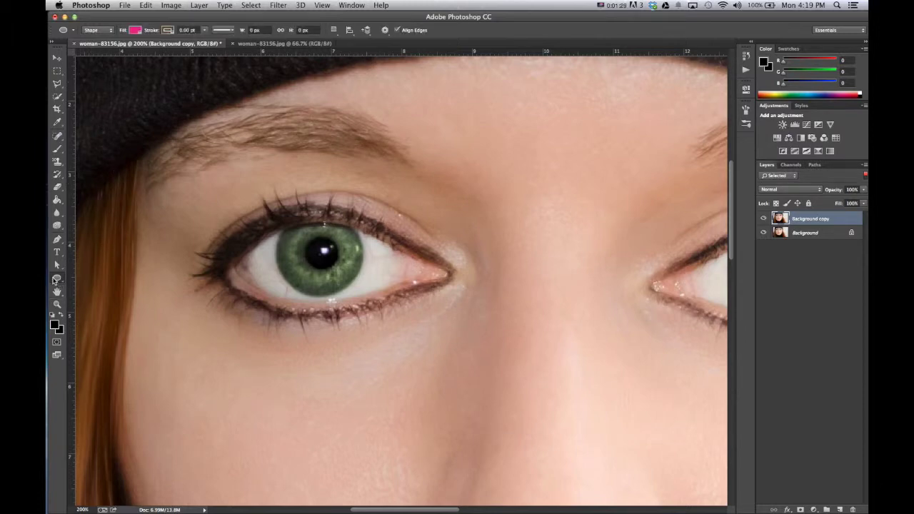
left_click(106, 34)
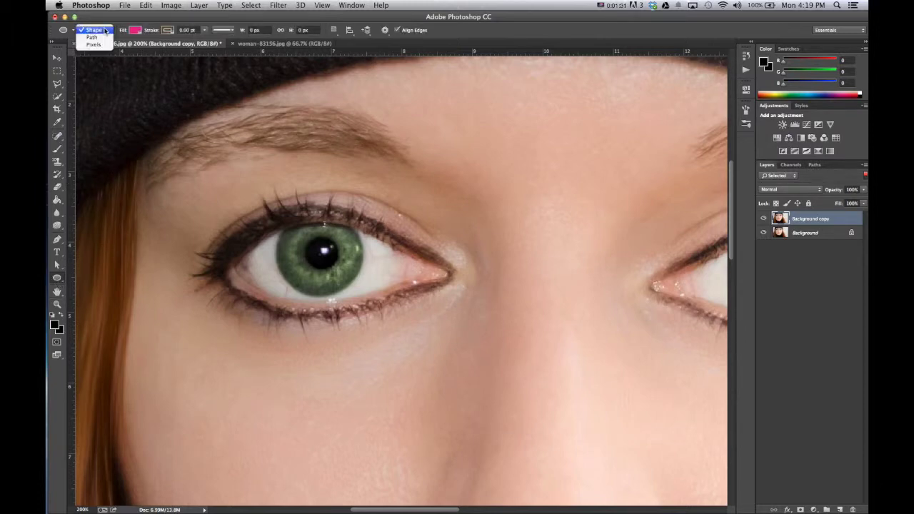
left_click(99, 37)
left_click(102, 32)
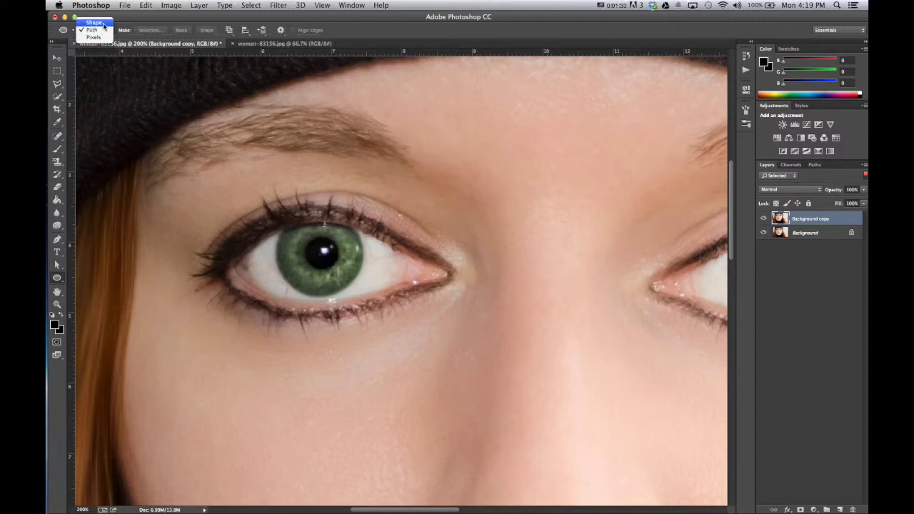
left_click(93, 23)
left_click_drag(217, 147, 366, 278)
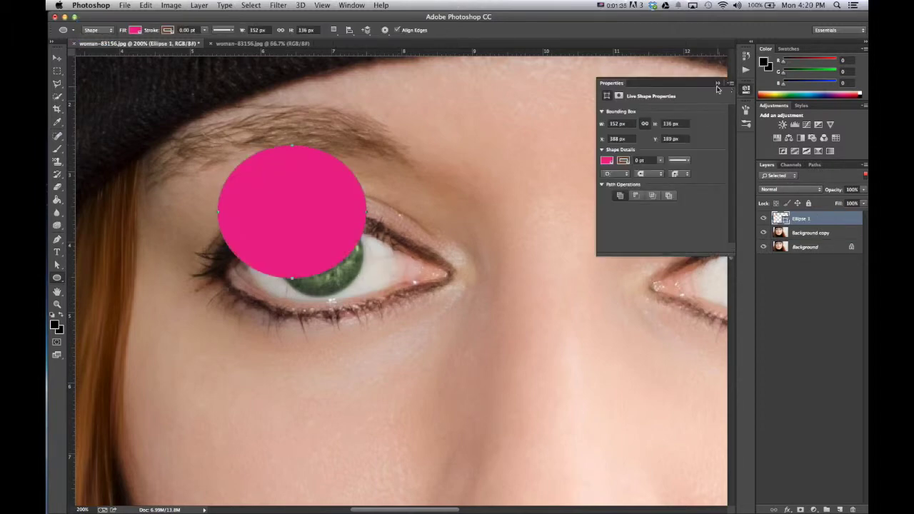
left_click(718, 83)
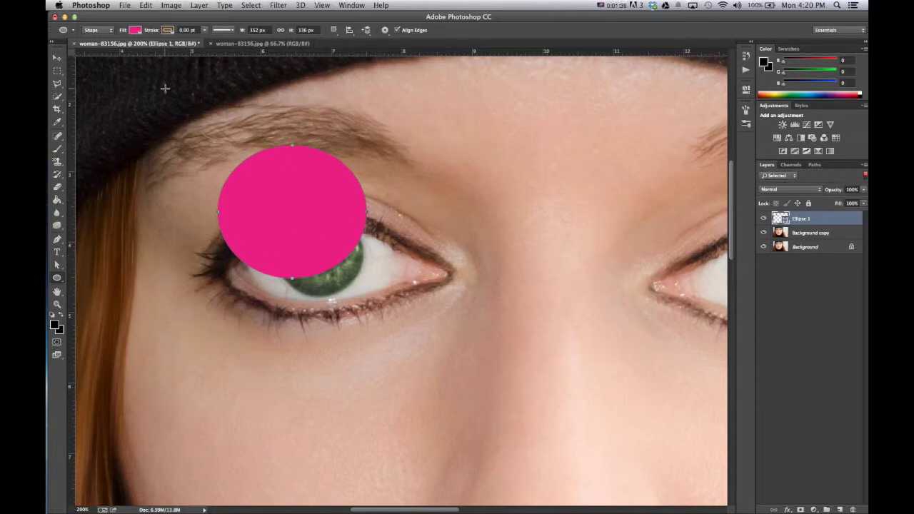
Step: Delete the trial pink ellipse and switch the Ellipse tool to Path mode
key("BackSpace")
left_click(103, 30)
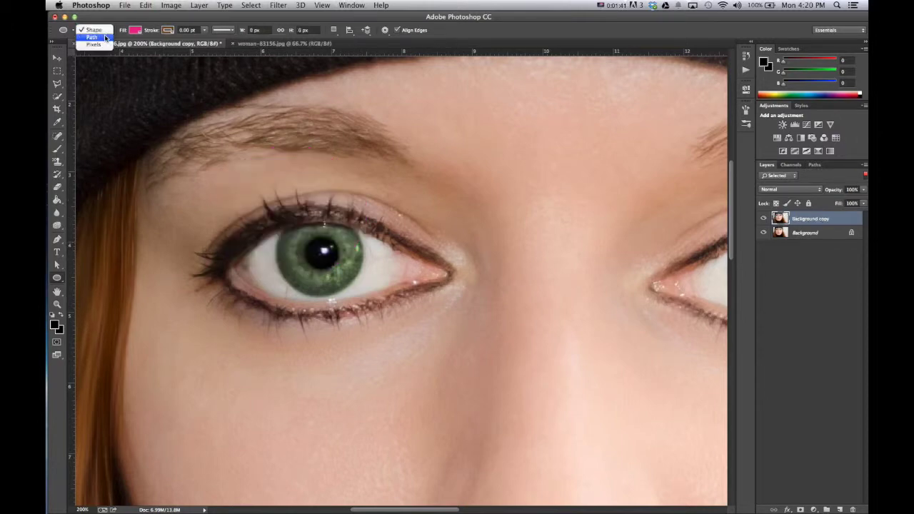
left_click(105, 38)
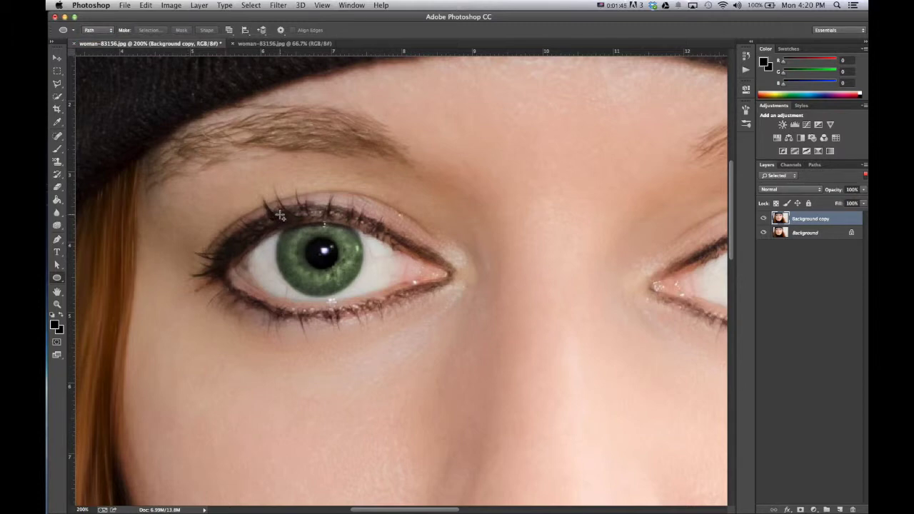
Step: Draw a circular ellipse path around the left green iris and nudge it into place
left_click_drag(280, 216, 383, 295)
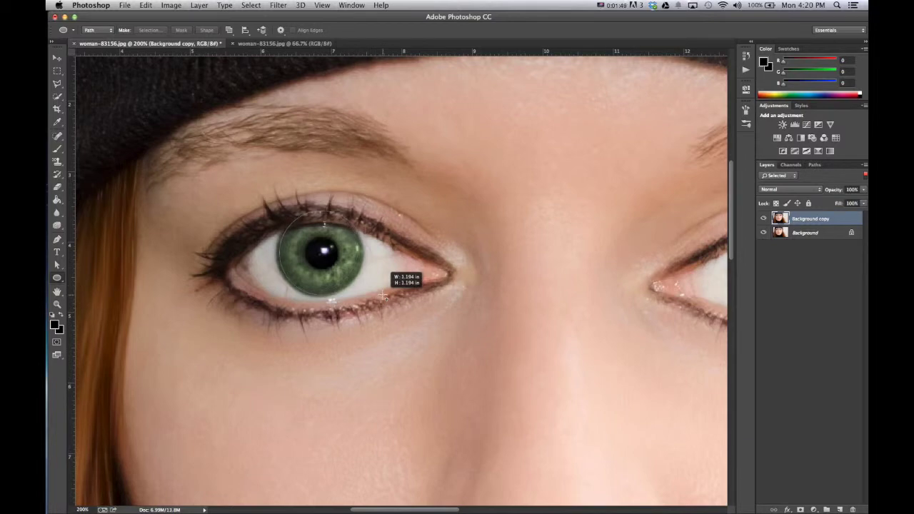
left_click_drag(384, 295, 382, 297)
left_click(723, 88)
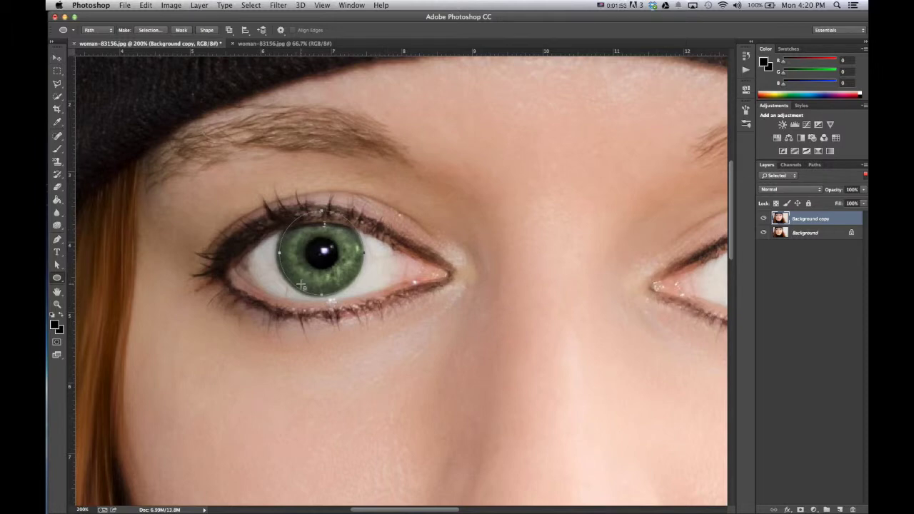
left_click(58, 264)
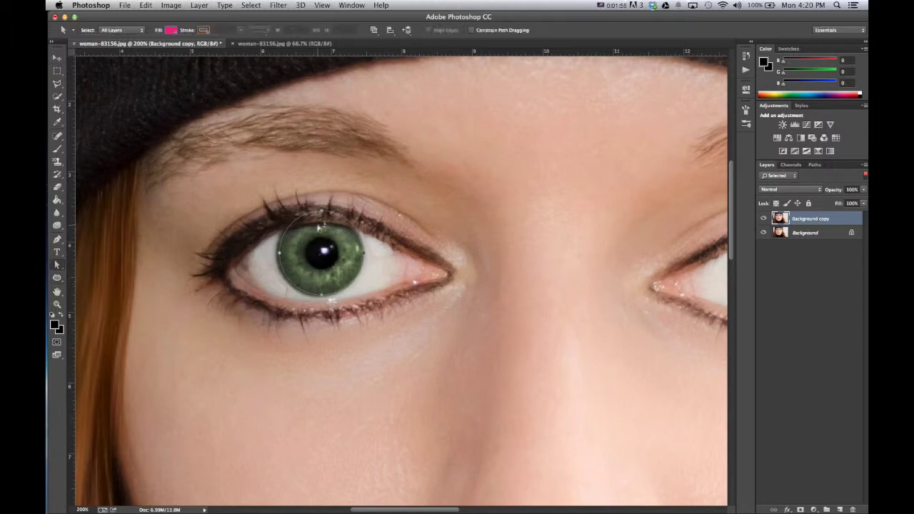
left_click_drag(347, 222, 346, 224)
left_click(436, 281)
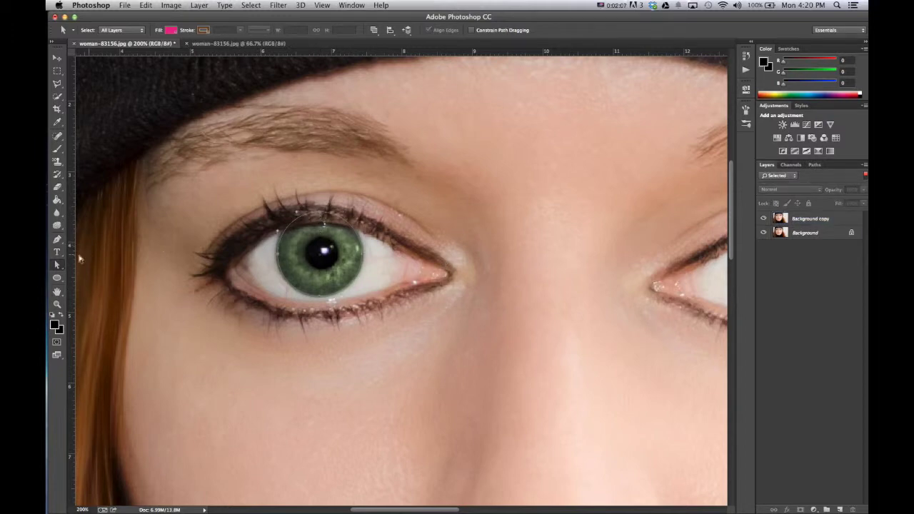
Step: Make the iris path a vector mask on Background copy, toggling Background's visibility to verify it
left_click(61, 279)
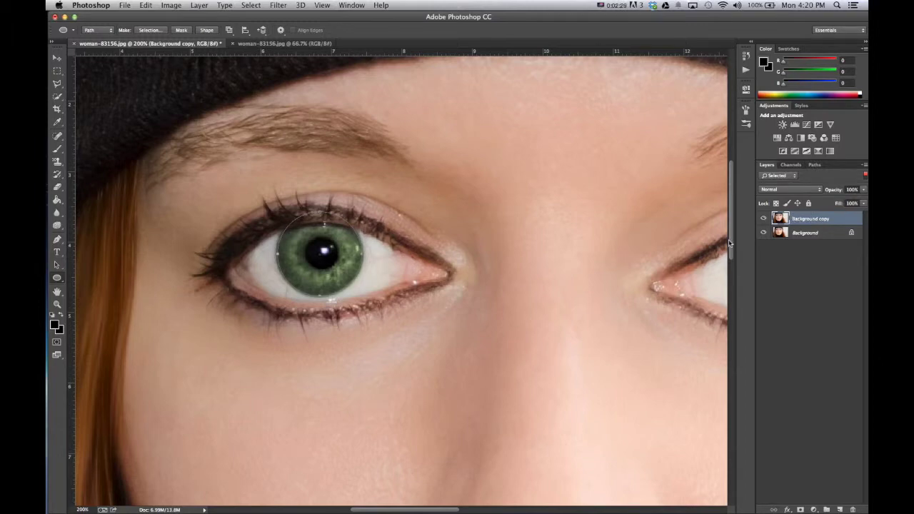
left_click(182, 30)
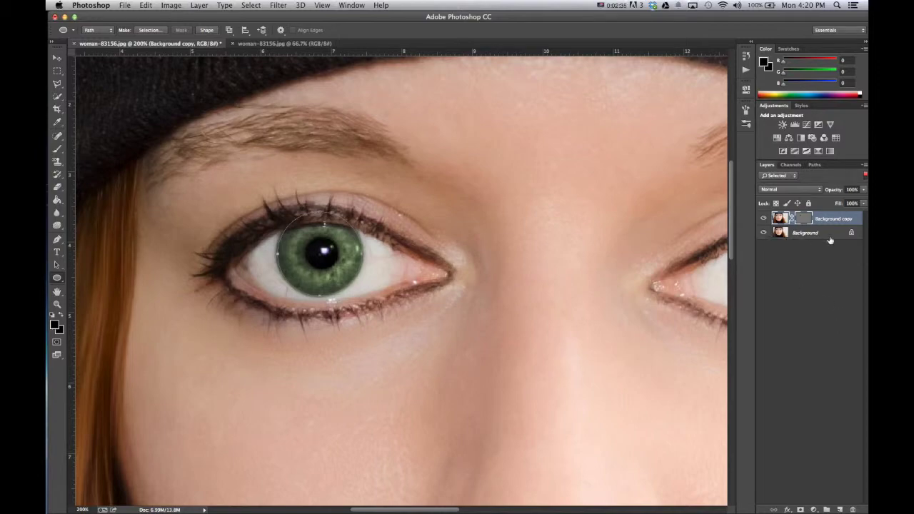
left_click(764, 233)
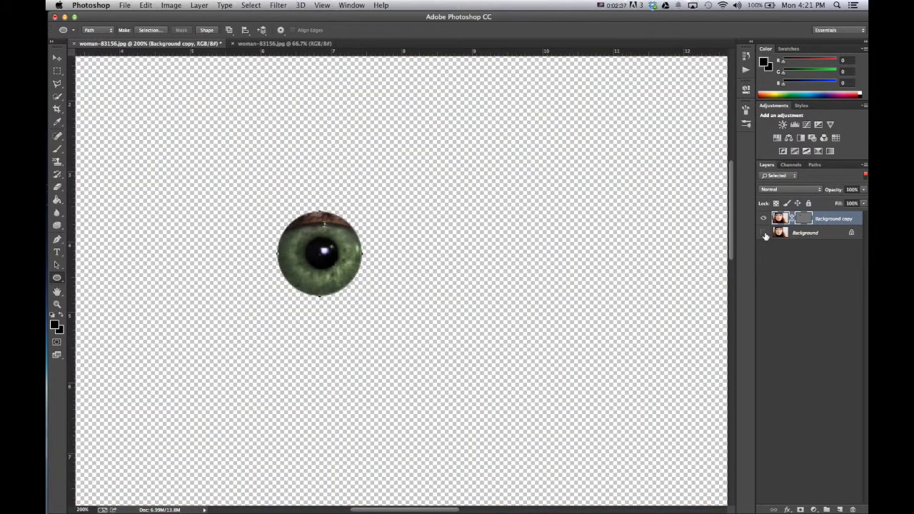
left_click(764, 234)
left_click(764, 233)
left_click(764, 234)
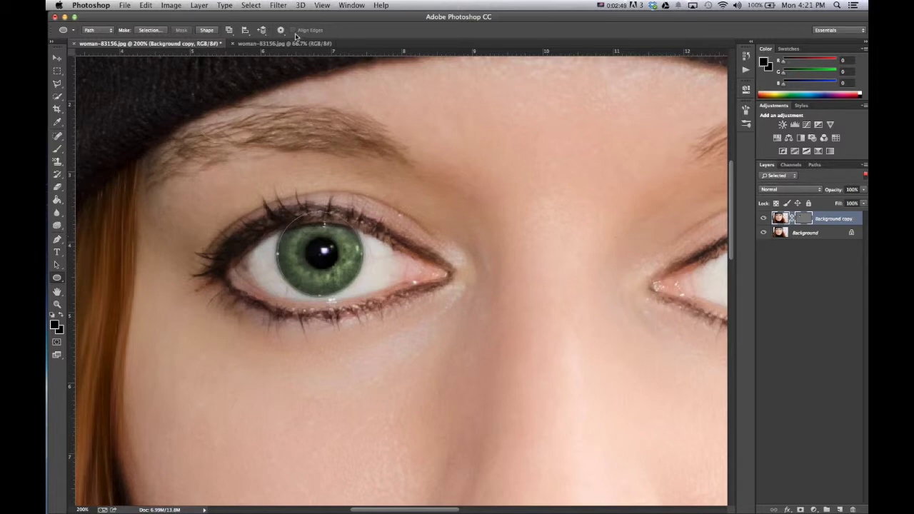
Step: Colorize the masked iris blue using the Hue/Saturation Cyanotype preset (Hue 215, Saturation 25)
left_click(172, 5)
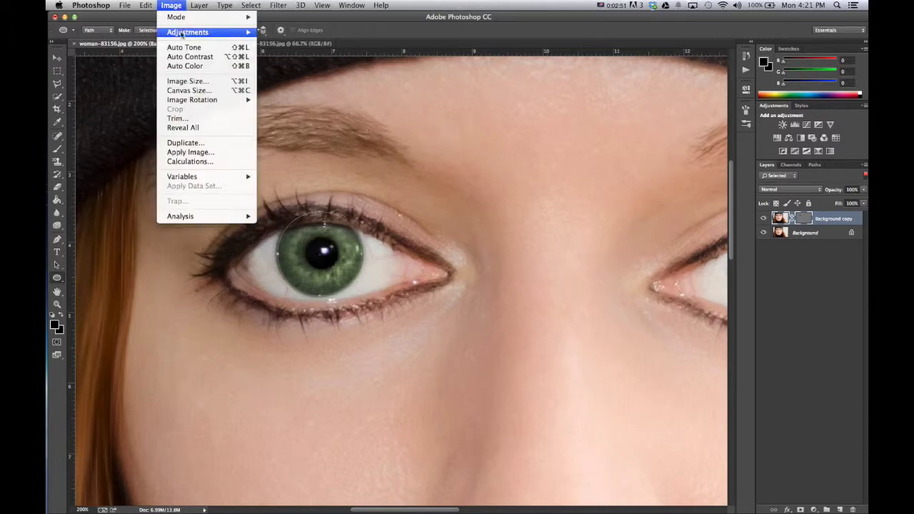
mouse_move(184, 33)
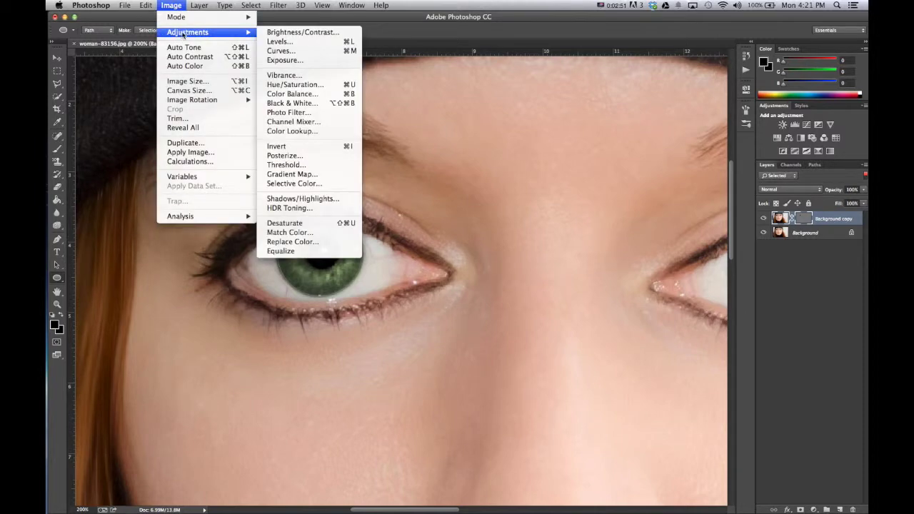
left_click(289, 87)
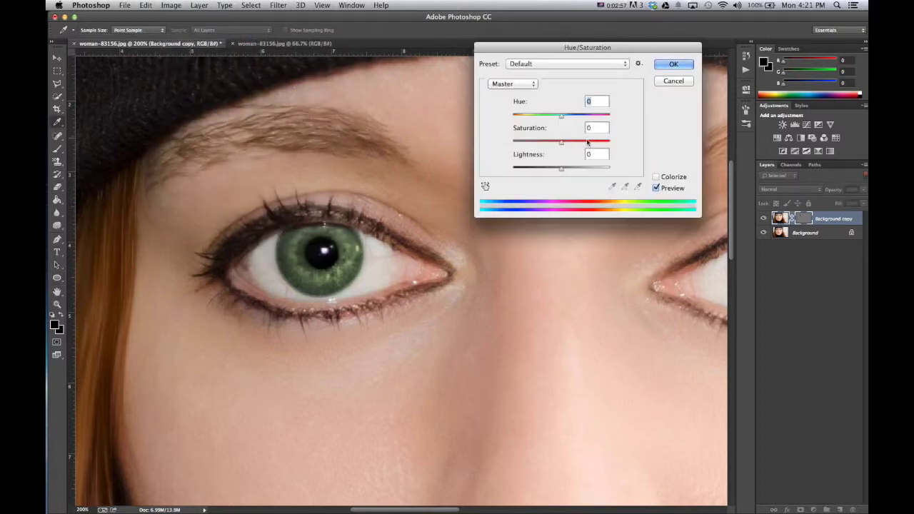
left_click_drag(561, 116, 602, 118)
left_click_drag(561, 141, 528, 141)
mouse_move(561, 168)
left_mouse_down()
mouse_move(571, 171)
mouse_move(552, 170)
left_mouse_up()
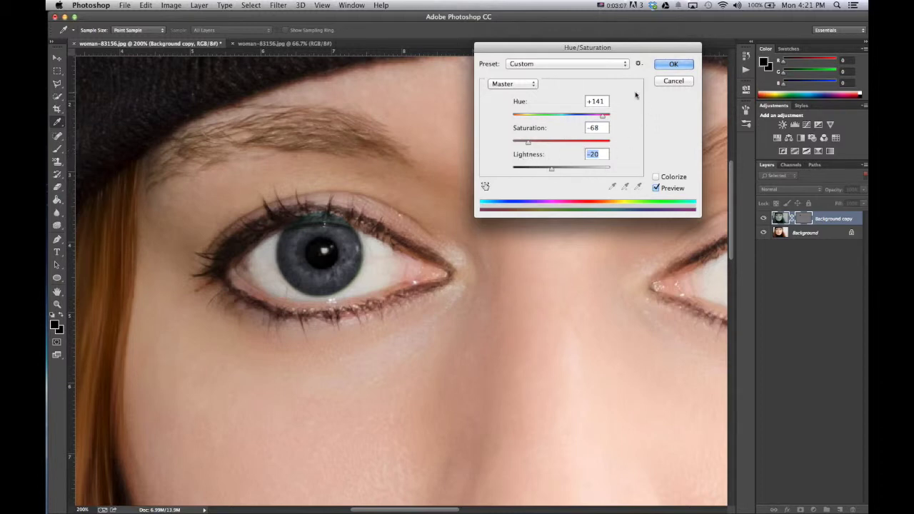
left_click(572, 63)
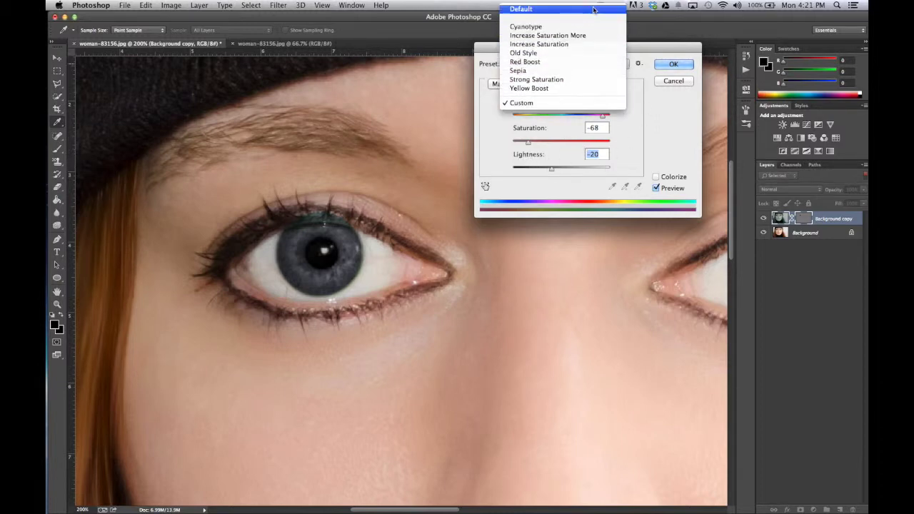
left_click(529, 28)
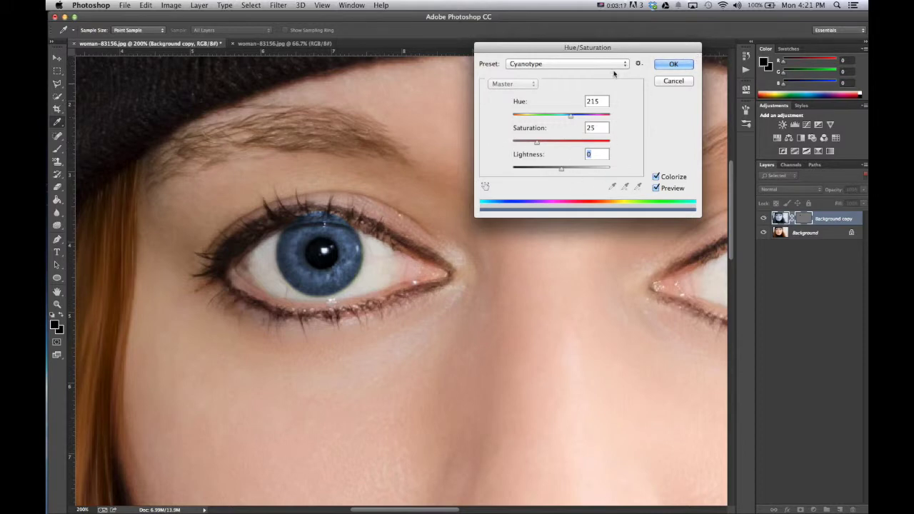
left_click_drag(684, 67, 675, 94)
left_click(674, 94)
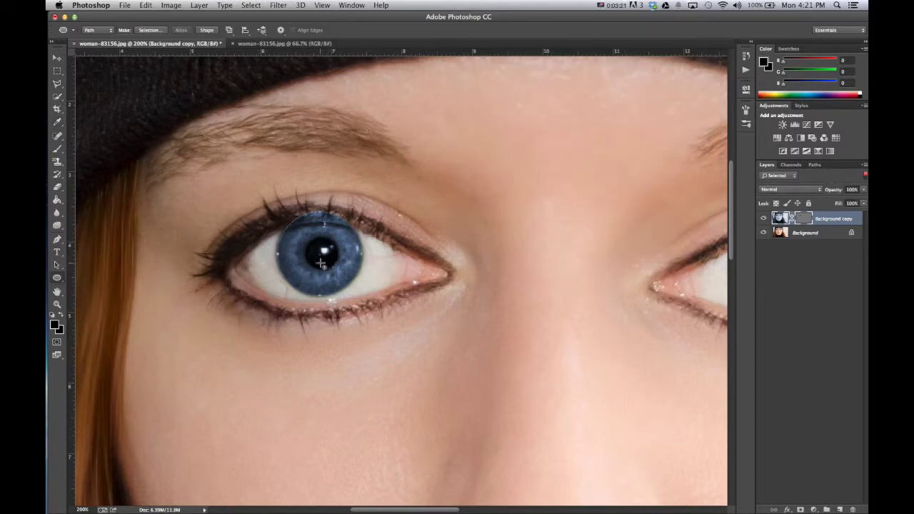
Step: Select Background copy, zoom to 300% on the left eye, and target its vector mask
key("super+minus")
key("super+minus")
key("super+minus")
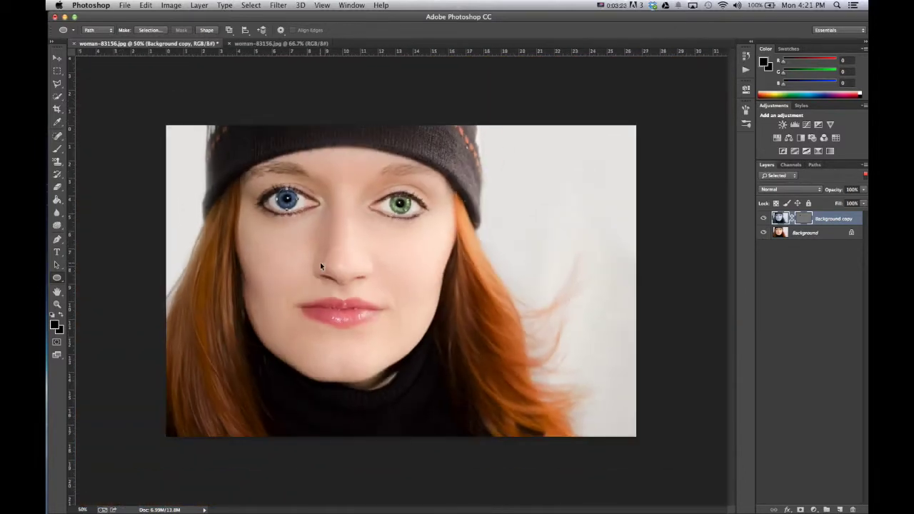
left_click(58, 57)
left_click(108, 147)
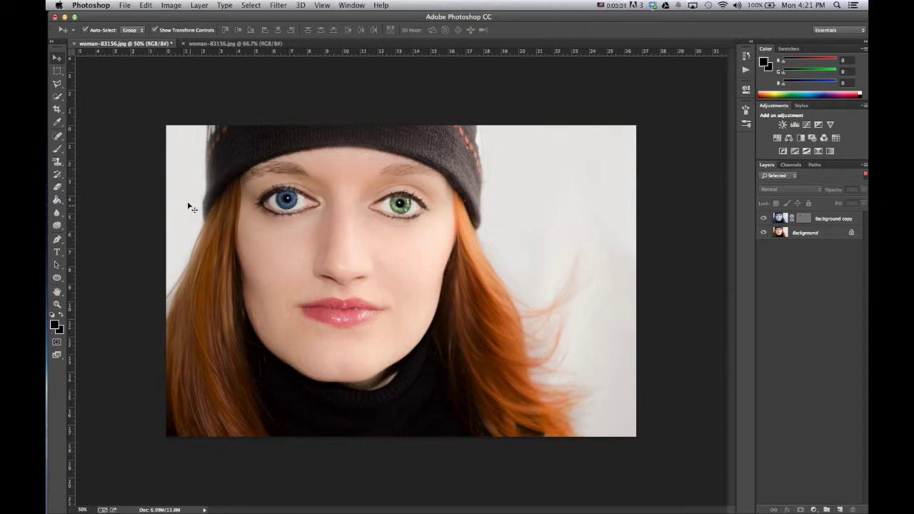
left_click(784, 220)
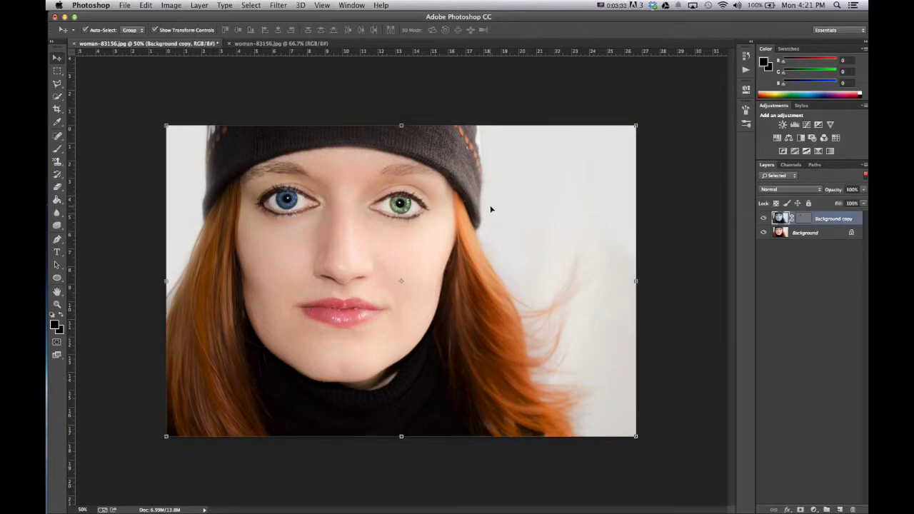
key("super+equal")
key("super+equal")
key("super+equal")
key("super+equal")
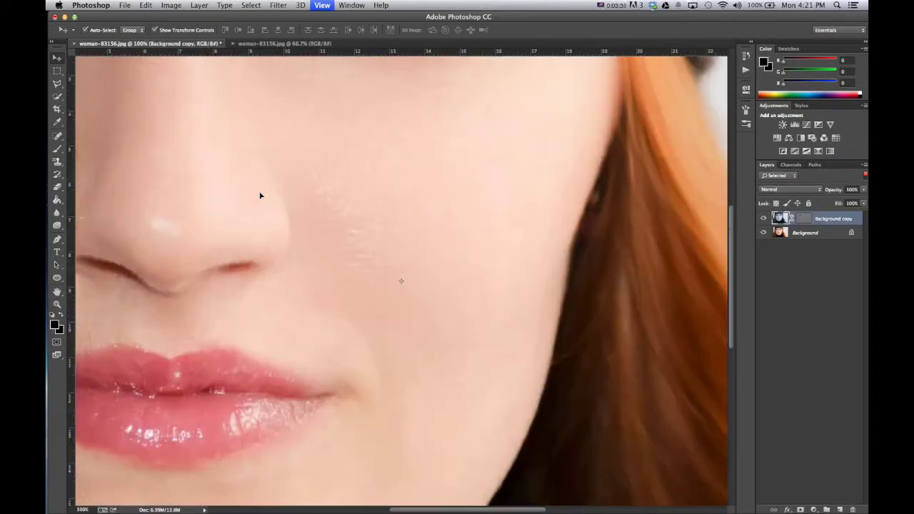
scroll(400, 281, "up", 15)
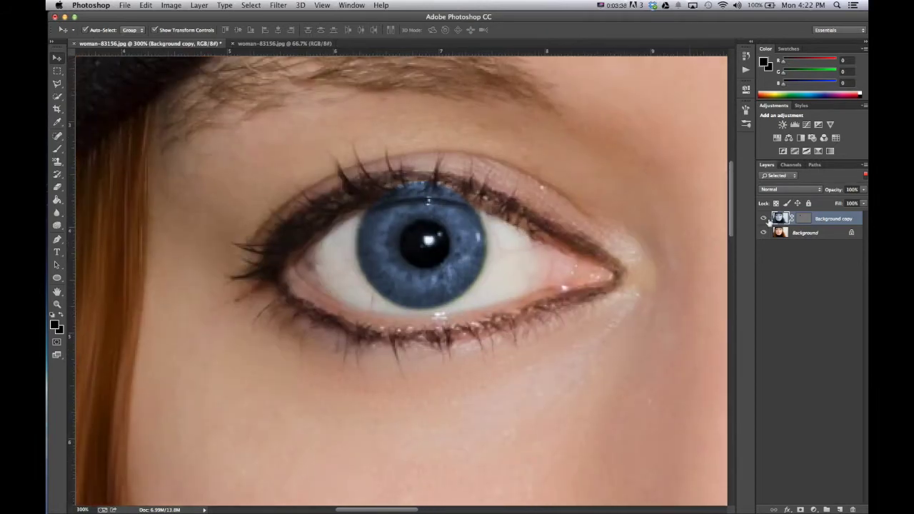
left_click(803, 219)
left_click(58, 267)
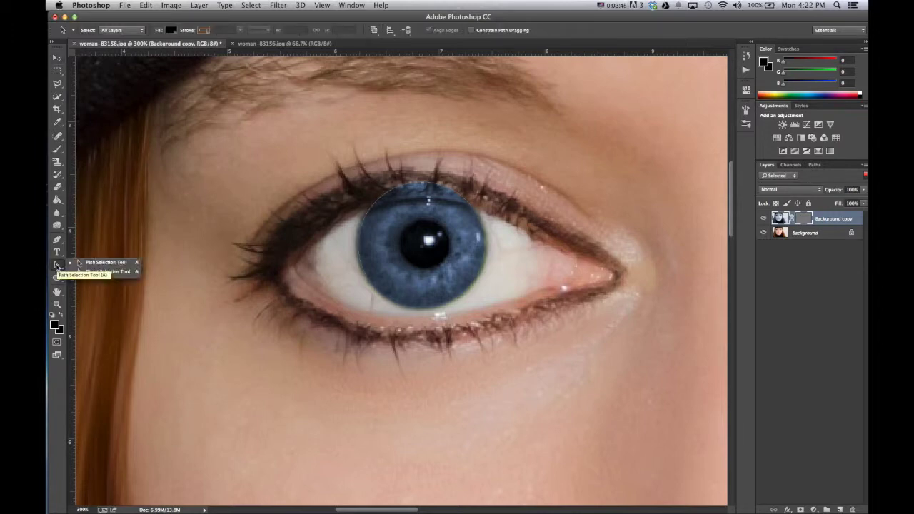
Step: Drag the iris path's top anchor down to the upper eyelid, converting the live shape to a path
left_click(93, 273)
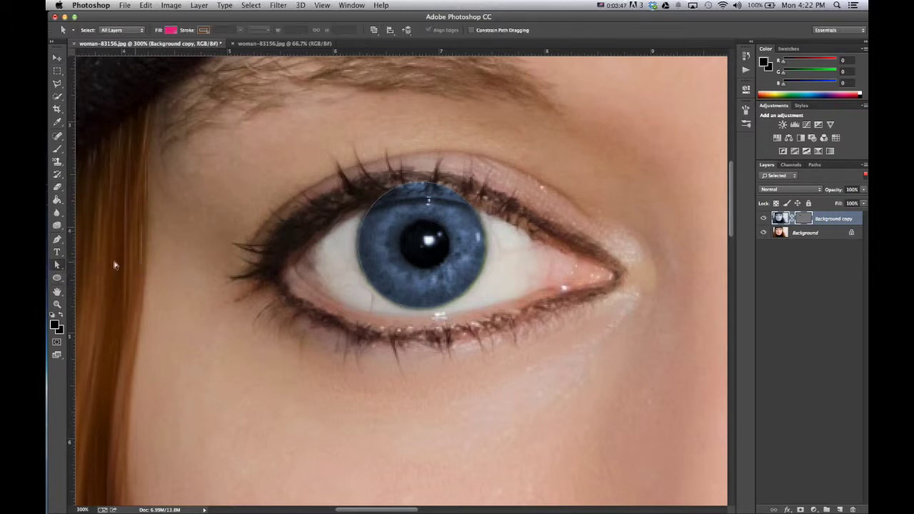
left_click(58, 265)
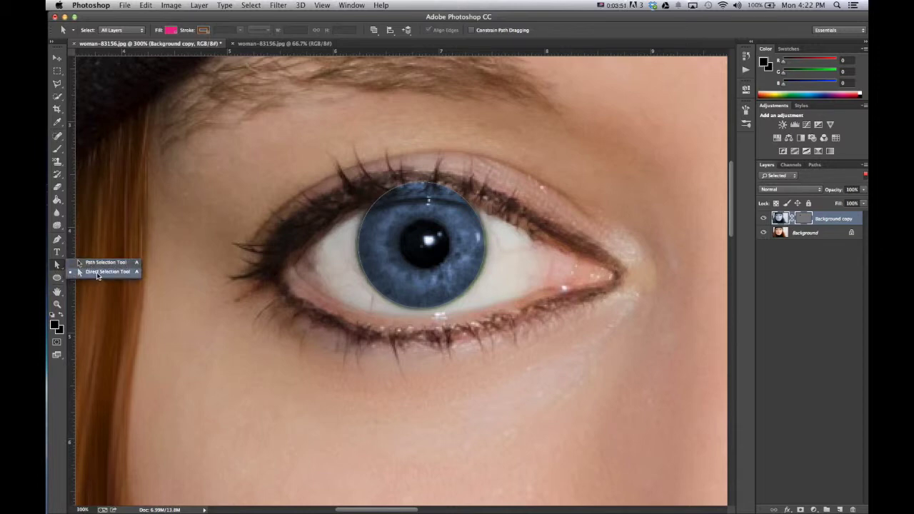
left_click(98, 273)
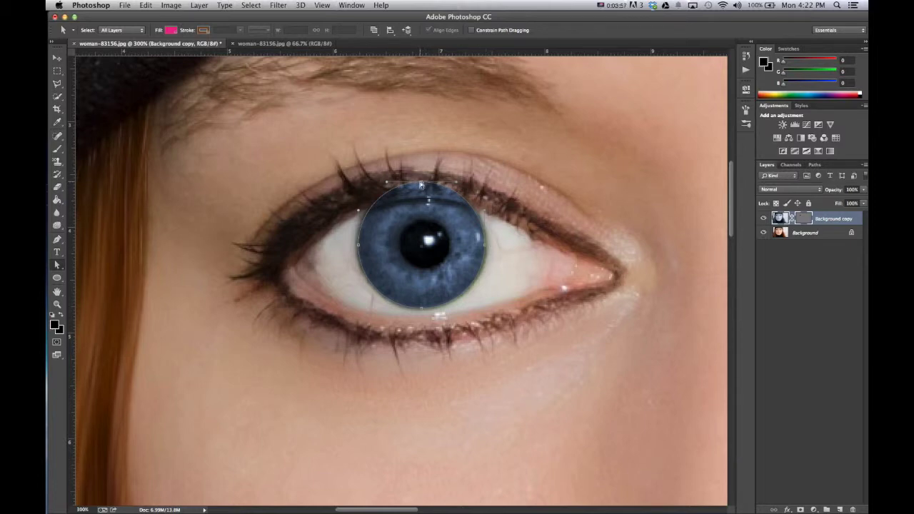
left_click_drag(421, 185, 424, 198)
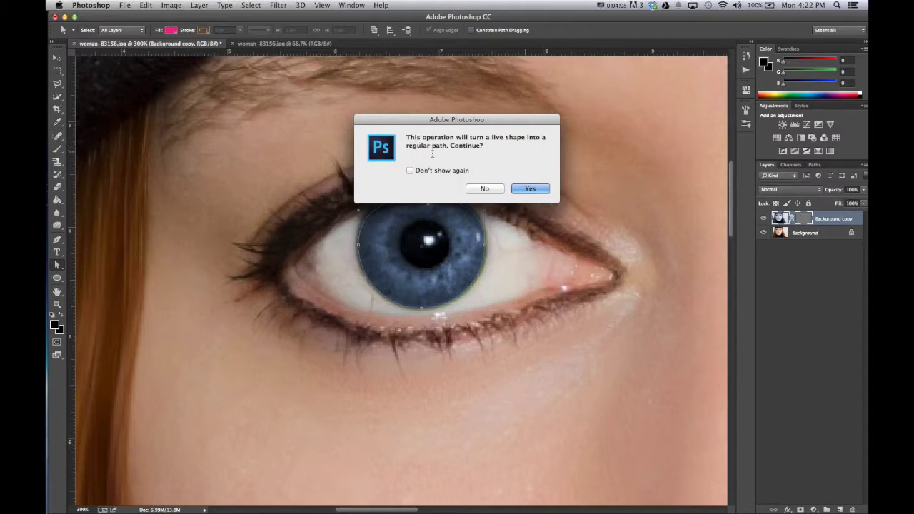
left_click(529, 189)
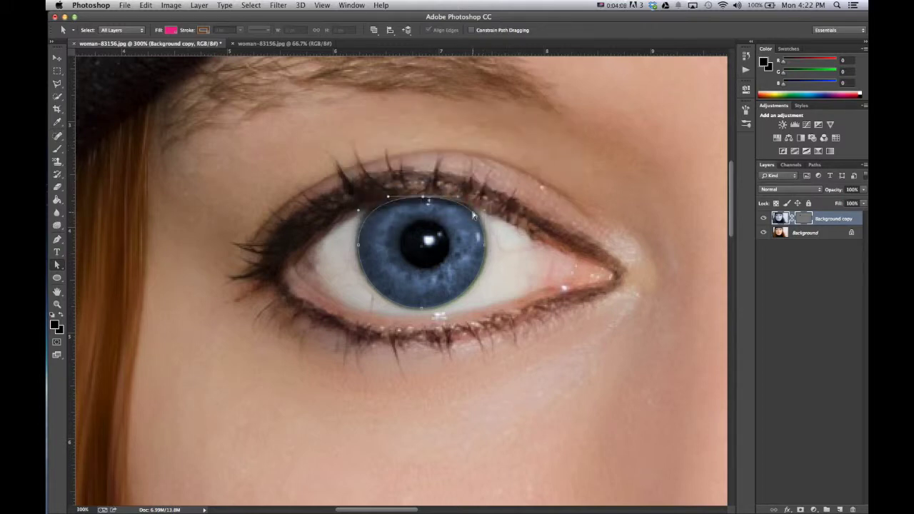
Step: Reshape the iris outline's upper and lower edges to follow the eyelids
left_click_drag(474, 215, 474, 212)
left_click_drag(371, 217, 366, 214)
left_click_drag(359, 253, 371, 287)
left_click_drag(470, 284, 475, 284)
Step: Preview the refined mask edge without path handles, then zoom out to the whole face
left_click(487, 267)
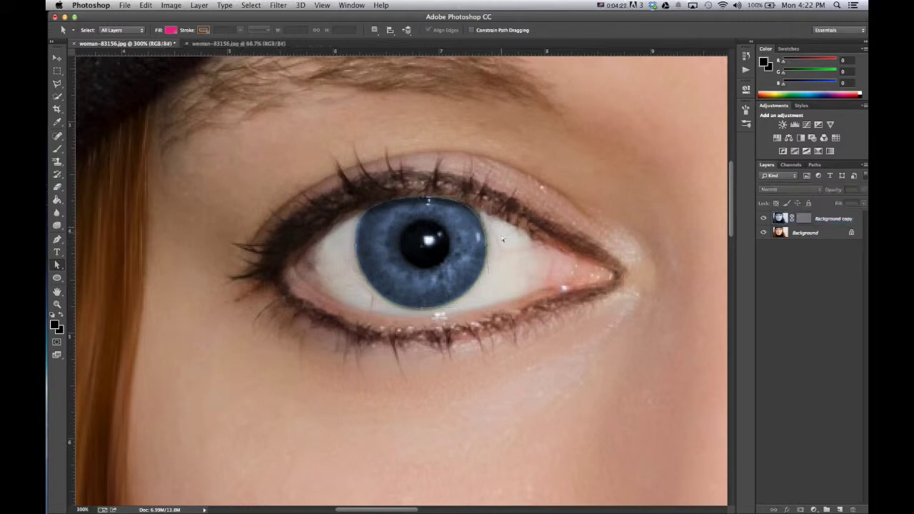
left_click(420, 309)
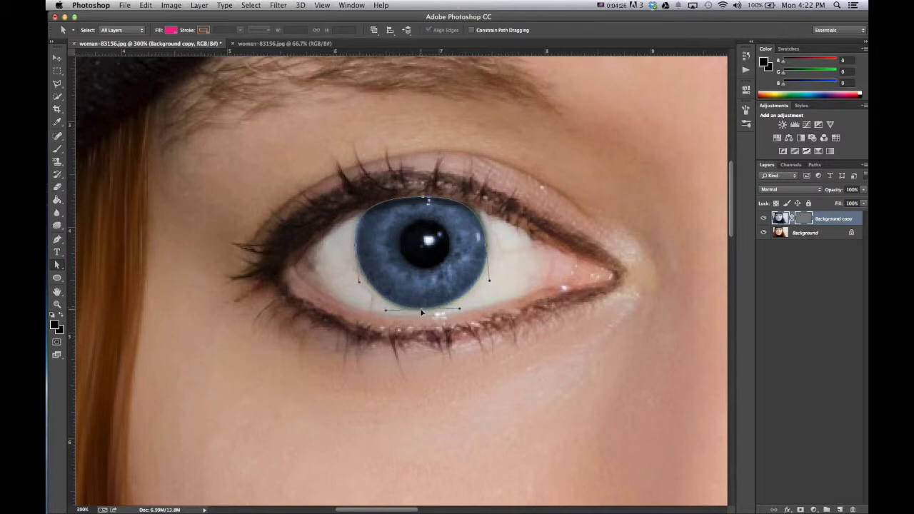
left_click(491, 242)
left_click(479, 225)
left_click(513, 246)
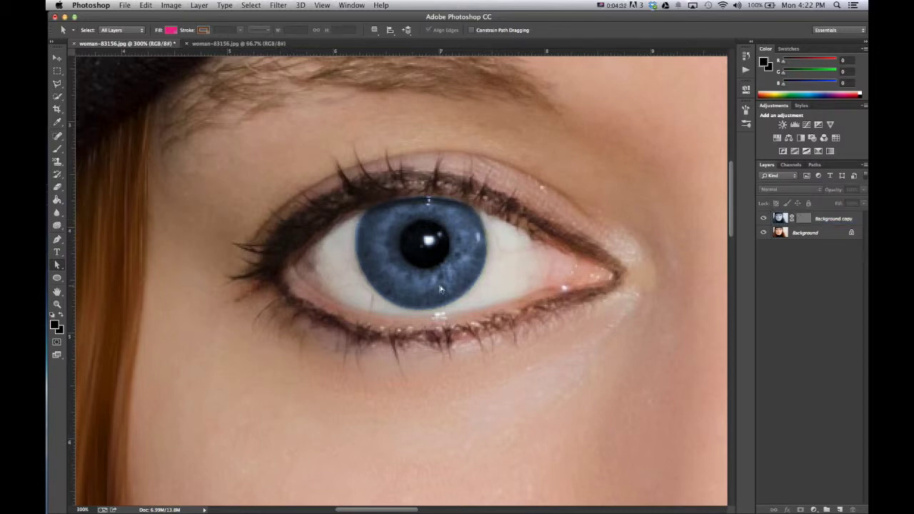
key("super+0")
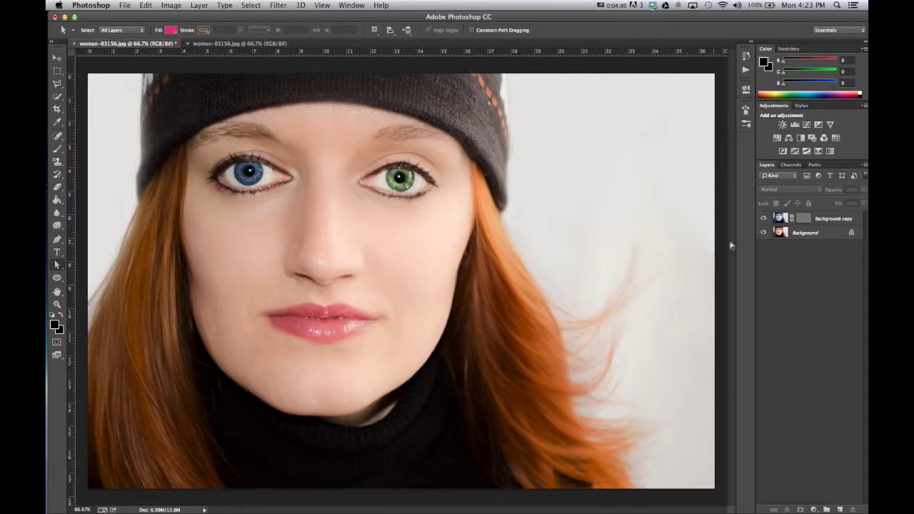
Step: Recolour the iris violet with a Cyanotype Hue/Saturation colorize shifted to Hue 281, Saturation 25
left_click(780, 220)
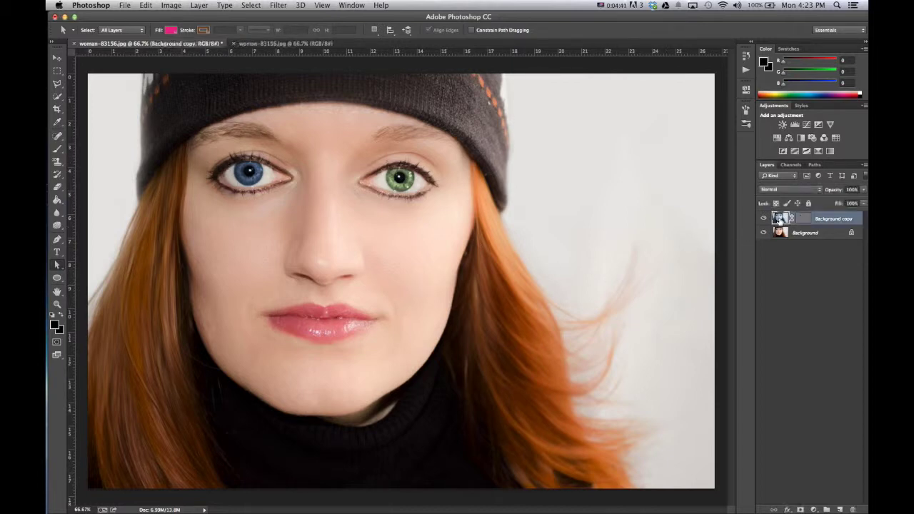
left_click(171, 6)
mouse_move(187, 32)
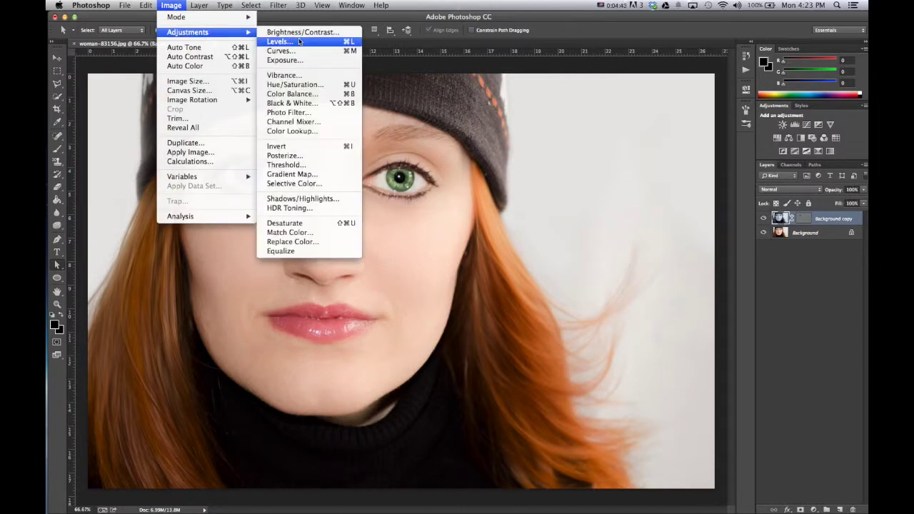
left_click(285, 87)
left_click(579, 89)
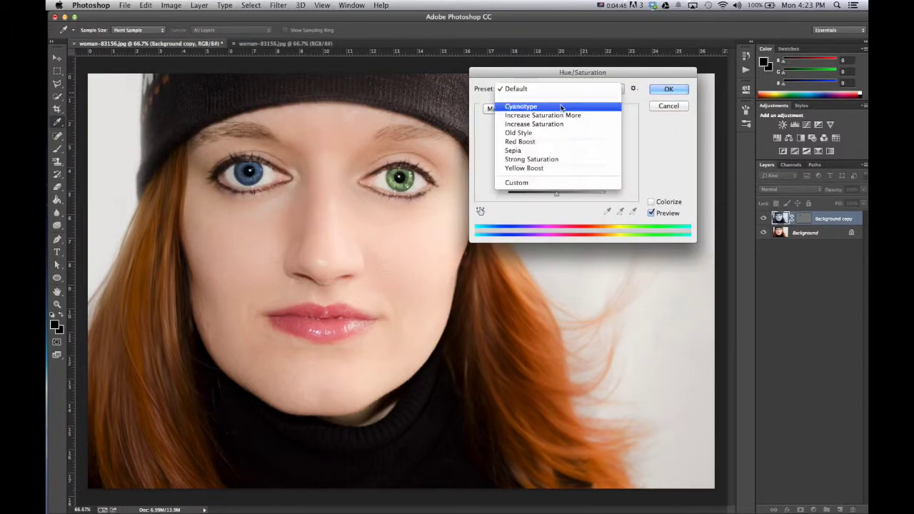
left_click(564, 106)
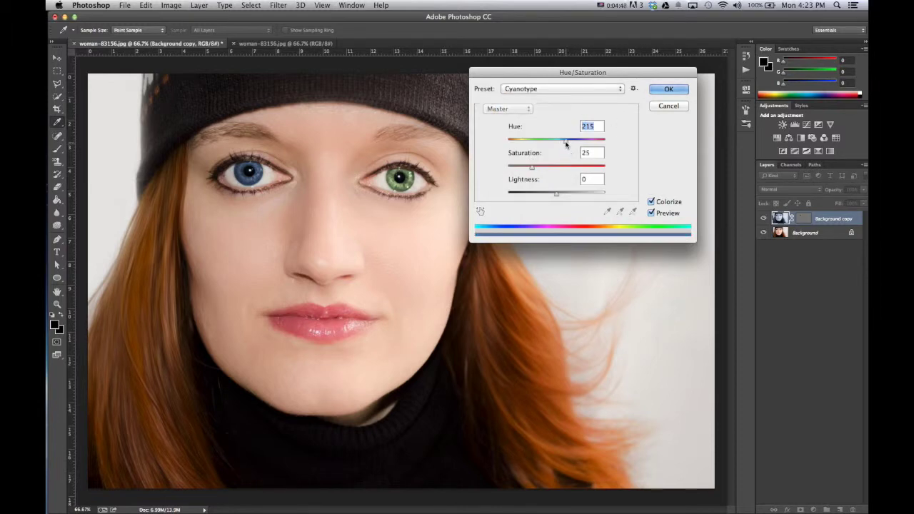
left_click_drag(565, 140, 585, 145)
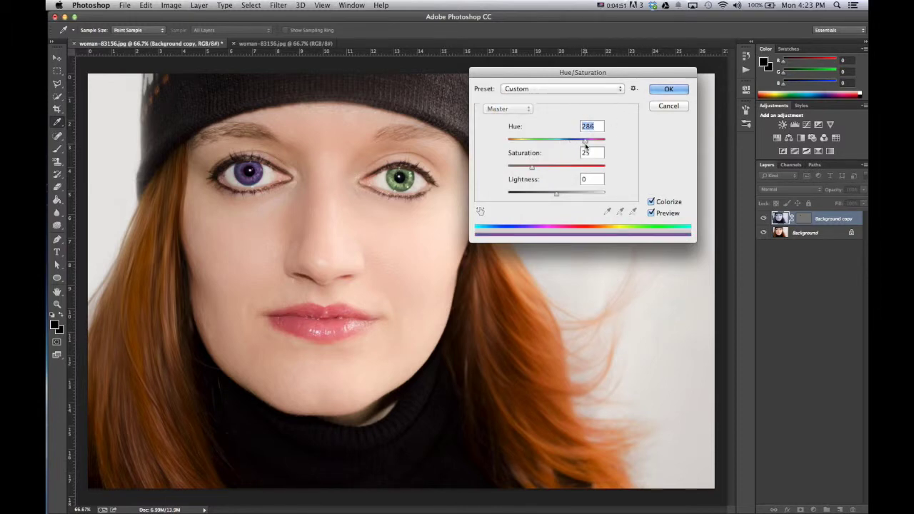
left_click(672, 92)
Step: Deselect the Background copy layer, zoom out to 50%, and switch to the Rectangle Tool
key("a")
left_click(802, 292)
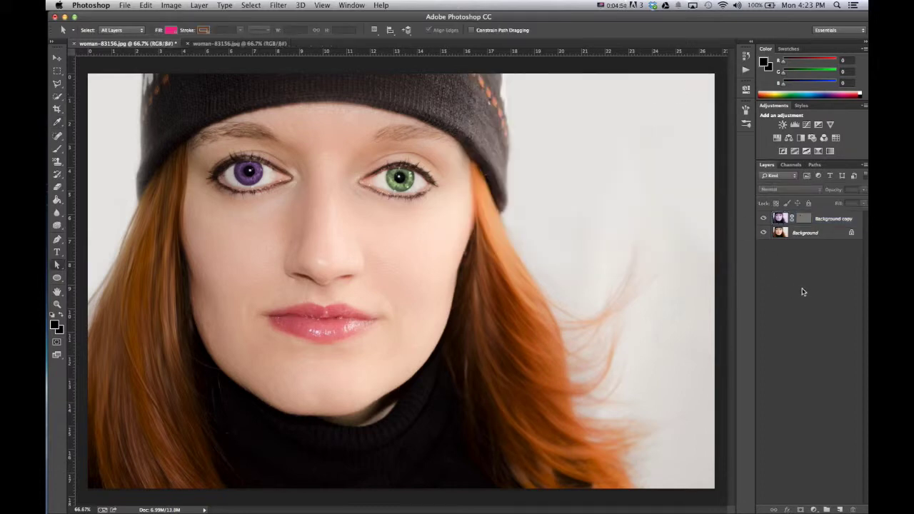
key("super+minus")
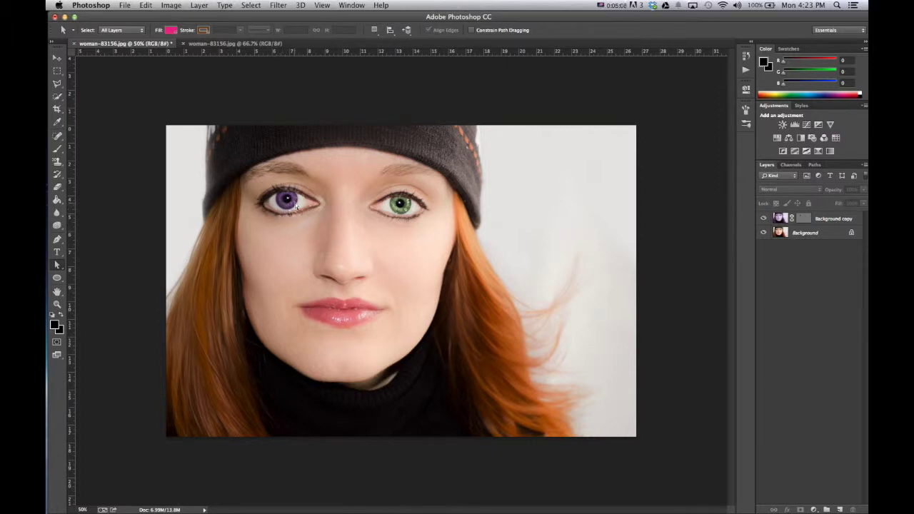
key("u")
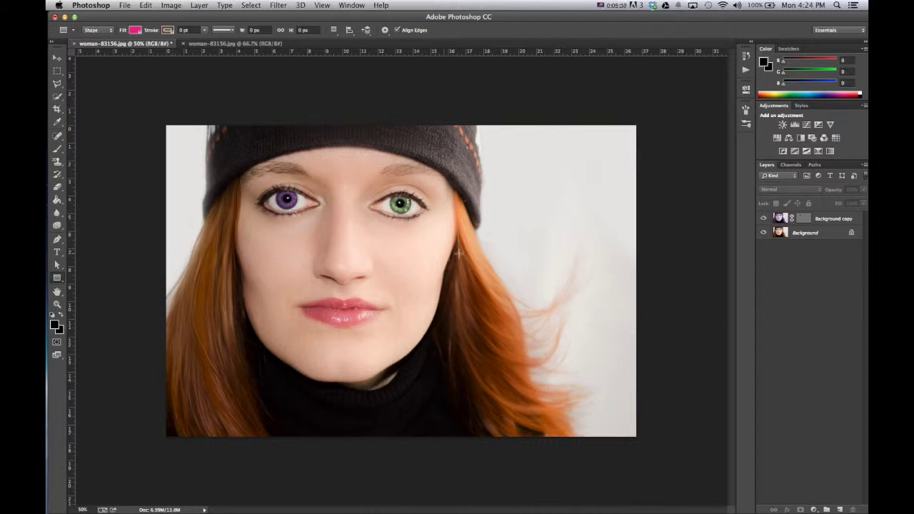
Step: Draw pink shape layers Rectangle 1 and Rectangle 2, one below the other, at the photo's upper right
left_click_drag(529, 142, 615, 210)
left_click(718, 85)
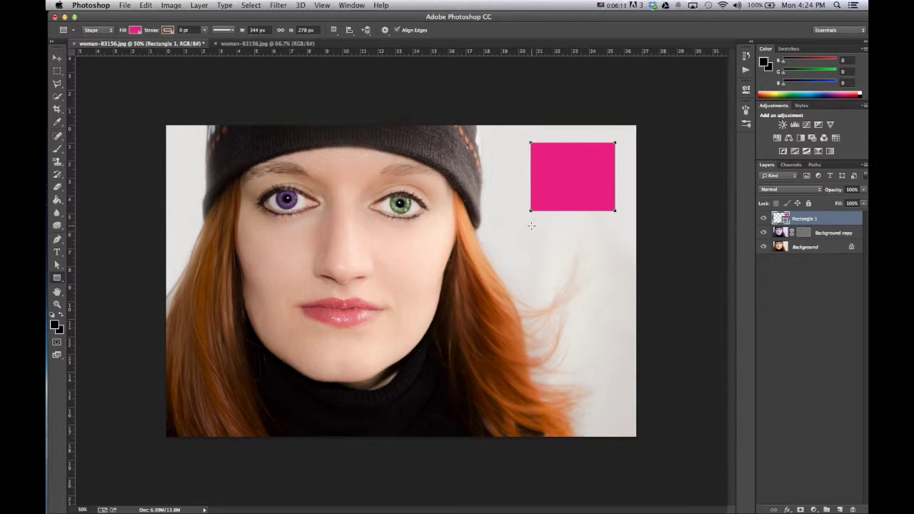
left_click_drag(532, 225, 614, 301)
left_click(716, 86)
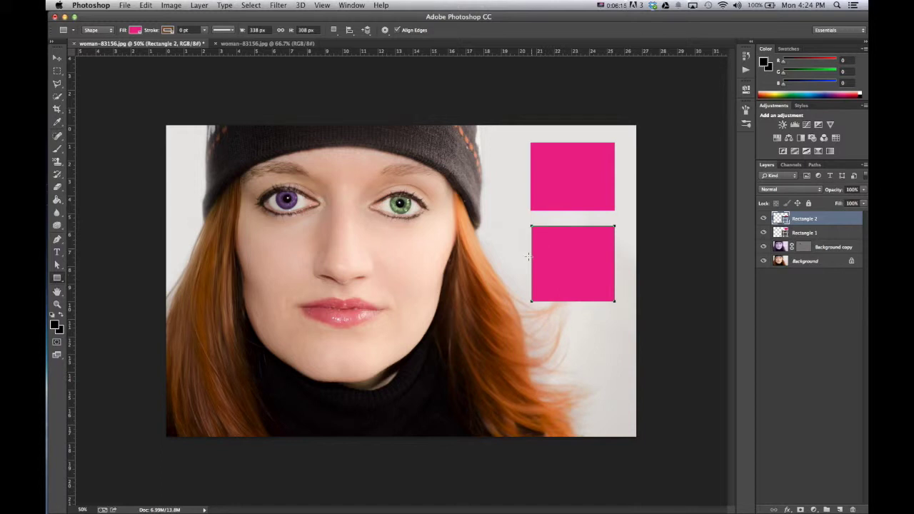